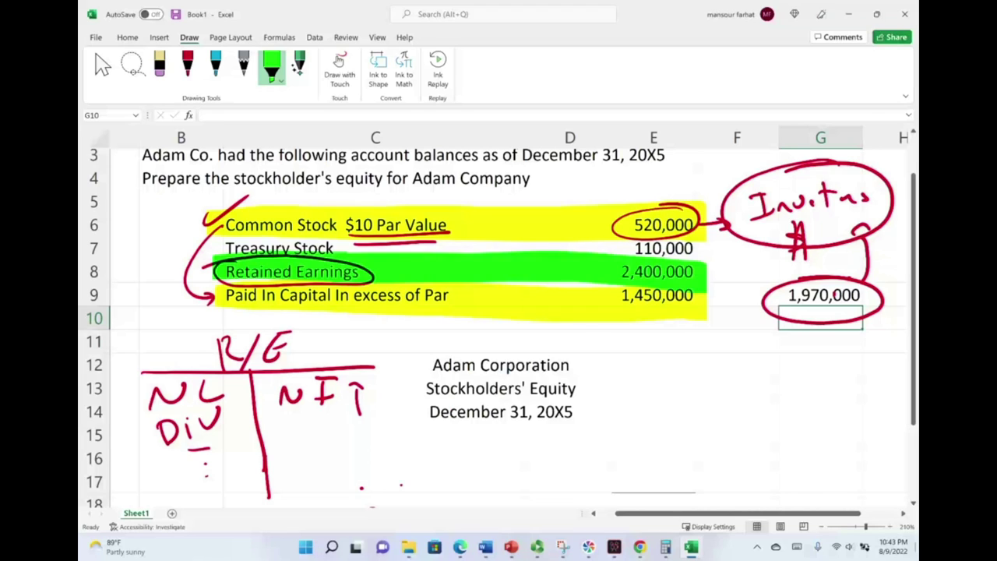
# - Switch to the red pen and handwrite "money" and "P.S." beside the Adam Corporation statement heading
pyautogui.click(188, 67)
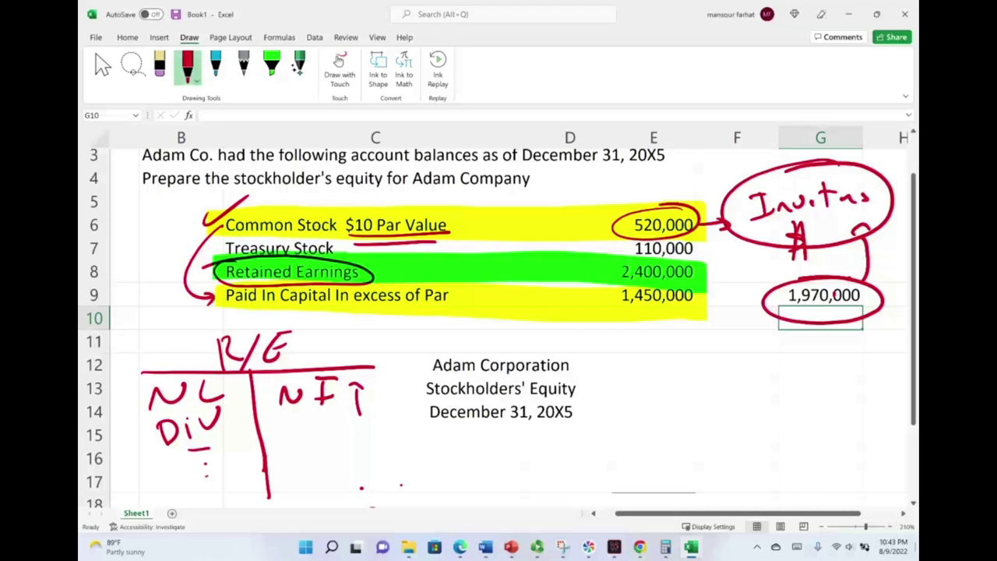
pyautogui.click(187, 67)
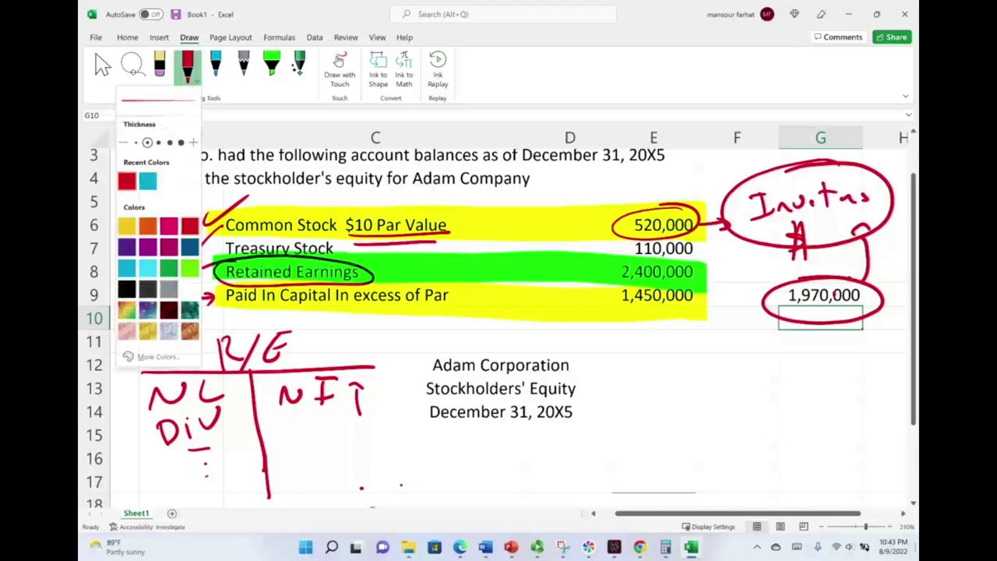
pyautogui.click(665, 374)
pyautogui.moveTo(653, 376)
pyautogui.mouseDown()
pyautogui.moveTo(671, 366)
pyautogui.moveTo(725, 371)
pyautogui.moveTo(750, 387)
pyautogui.mouseUp()
pyautogui.moveTo(656, 396); pyautogui.dragTo(659, 426)
pyautogui.moveTo(656, 396); pyautogui.dragTo(687, 419)
pyautogui.click(675, 419)
pyautogui.click(710, 415)
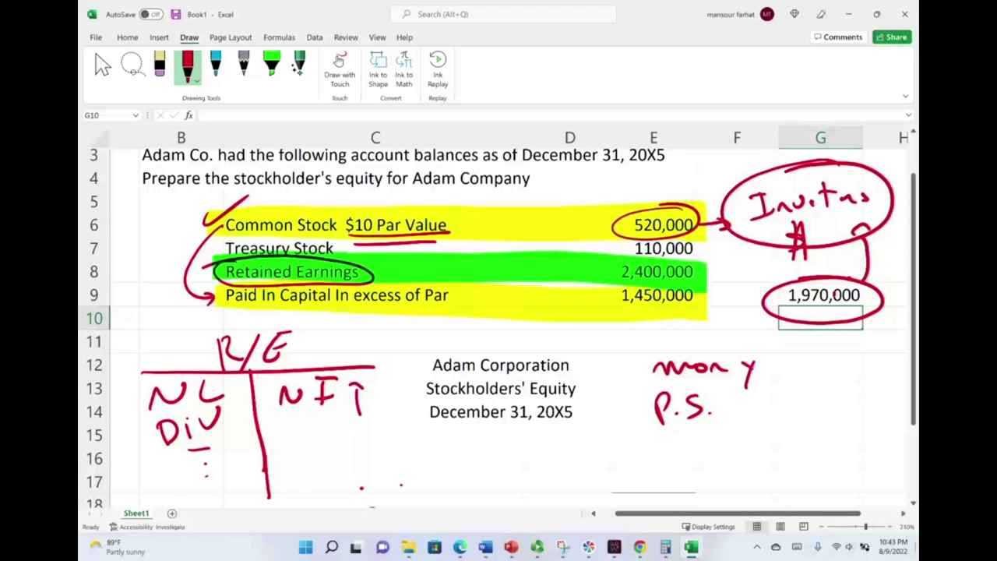
pyautogui.moveTo(739, 373)
pyautogui.mouseDown()
pyautogui.moveTo(646, 385)
pyautogui.moveTo(759, 400)
pyautogui.mouseUp()
# - Draw red arrows to the Common Stock, Retained Earnings and Paid In Capital rows and number them with circled 1, 2 and 1
pyautogui.moveTo(144, 221)
pyautogui.mouseDown()
pyautogui.moveTo(170, 222)
pyautogui.moveTo(170, 232)
pyautogui.mouseUp()
pyautogui.moveTo(142, 306); pyautogui.dragTo(179, 300)
pyautogui.moveTo(169, 297); pyautogui.dragTo(166, 313)
pyautogui.moveTo(142, 271); pyautogui.dragTo(170, 269)
pyautogui.moveTo(161, 262); pyautogui.dragTo(155, 279)
pyautogui.moveTo(504, 212); pyautogui.dragTo(507, 232)
pyautogui.moveTo(507, 302); pyautogui.dragTo(509, 320)
pyautogui.moveTo(500, 265); pyautogui.dragTo(510, 282)
pyautogui.moveTo(514, 257); pyautogui.dragTo(516, 260)
pyautogui.moveTo(511, 205); pyautogui.dragTo(506, 204)
pyautogui.moveTo(513, 299); pyautogui.dragTo(508, 296)
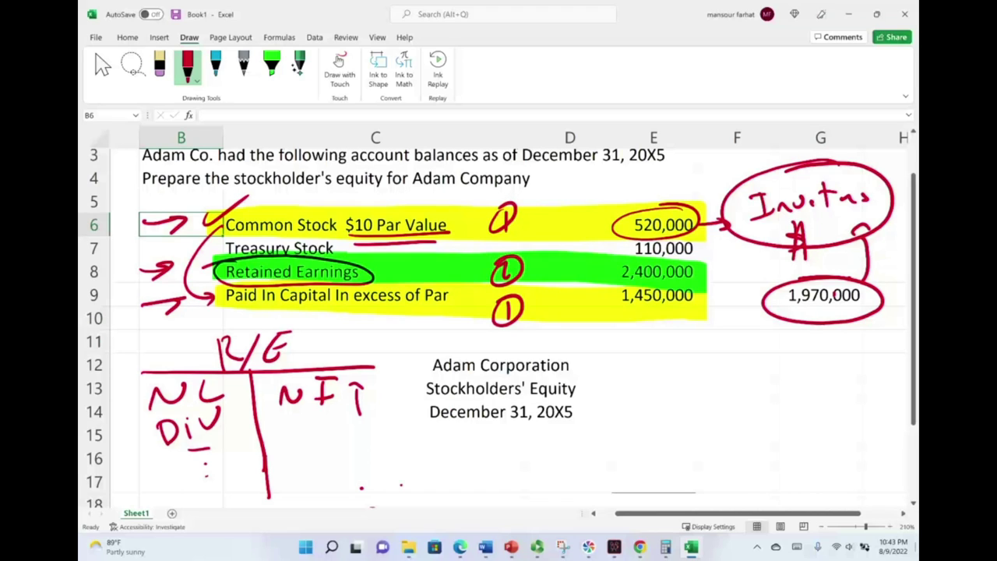
# - Erase the highlights, arrows and circled numbers around the account rows, along with the handwritten R/E T-account
pyautogui.moveTo(220, 199)
pyautogui.mouseDown()
pyautogui.moveTo(166, 306)
pyautogui.moveTo(202, 268)
pyautogui.moveTo(185, 317)
pyautogui.mouseUp()
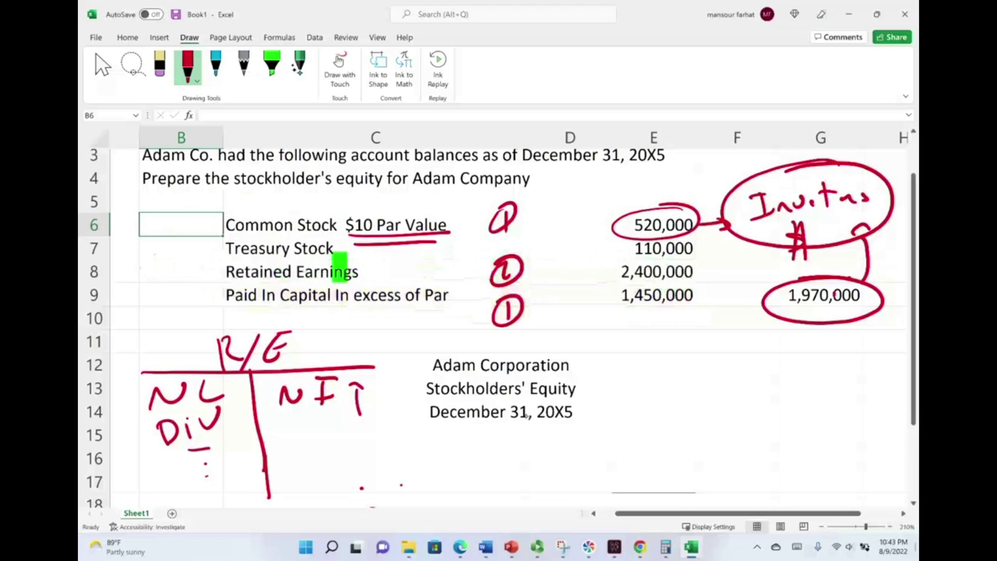
pyautogui.moveTo(508, 312)
pyautogui.mouseDown()
pyautogui.moveTo(511, 229)
pyautogui.moveTo(340, 296)
pyautogui.moveTo(411, 390)
pyautogui.moveTo(187, 446)
pyautogui.moveTo(264, 439)
pyautogui.mouseUp()
pyautogui.moveTo(342, 382)
pyautogui.mouseDown()
pyautogui.moveTo(167, 416)
pyautogui.moveTo(340, 409)
pyautogui.moveTo(185, 490)
pyautogui.moveTo(187, 421)
pyautogui.moveTo(224, 461)
pyautogui.mouseUp()
# - Circle Treasury Stock, draw arrows from it and up to the par value, and bracket its 110,000 balance in red ink
pyautogui.moveTo(234, 238)
pyautogui.mouseDown()
pyautogui.moveTo(351, 248)
pyautogui.moveTo(233, 236)
pyautogui.mouseUp()
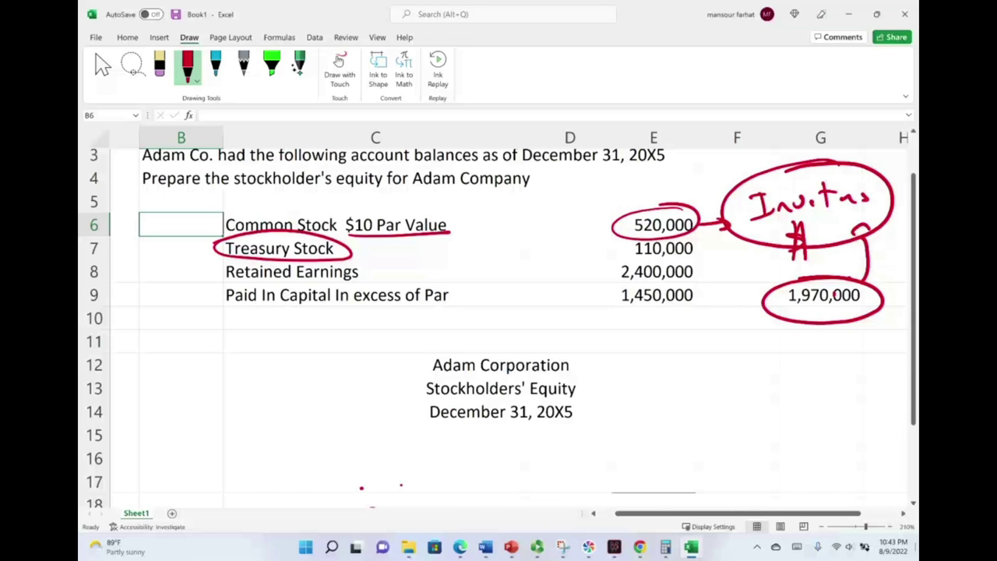
pyautogui.moveTo(213, 247); pyautogui.dragTo(199, 226)
pyautogui.moveTo(385, 268); pyautogui.dragTo(390, 247)
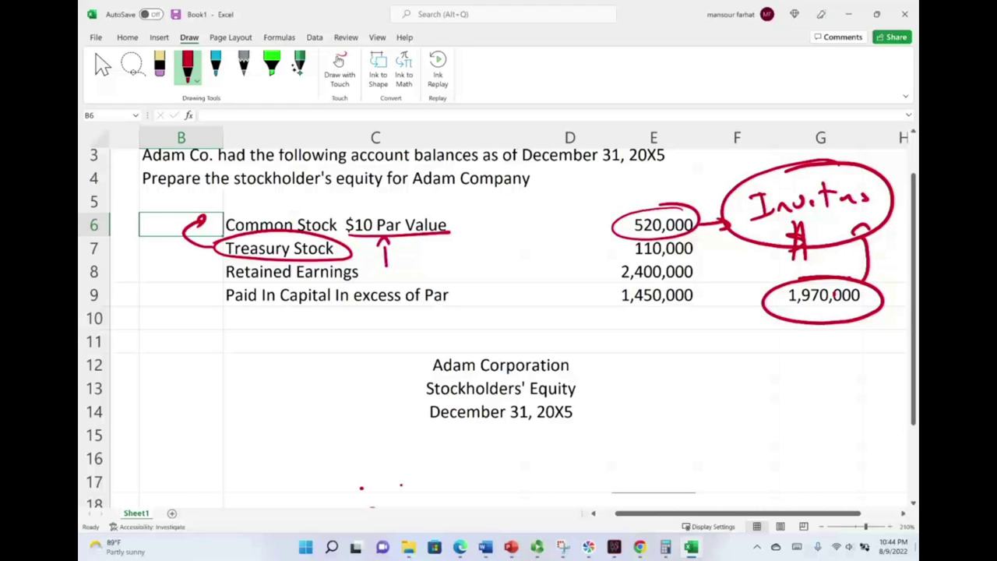
pyautogui.moveTo(637, 237); pyautogui.dragTo(634, 266)
pyautogui.moveTo(691, 237); pyautogui.dragTo(692, 268)
pyautogui.moveTo(633, 253)
pyautogui.mouseDown()
pyautogui.moveTo(760, 228)
pyautogui.moveTo(826, 200)
pyautogui.moveTo(862, 278)
pyautogui.moveTo(827, 272)
pyautogui.mouseUp()
# - Clear the ink annotations around the account balances and delete the handwritten ink below the statement heading
pyautogui.hotkey('ctrl', 'z')
pyautogui.hotkey('ctrl', 'z')
pyautogui.hotkey('ctrl', 'z')
pyautogui.hotkey('ctrl', 'z')
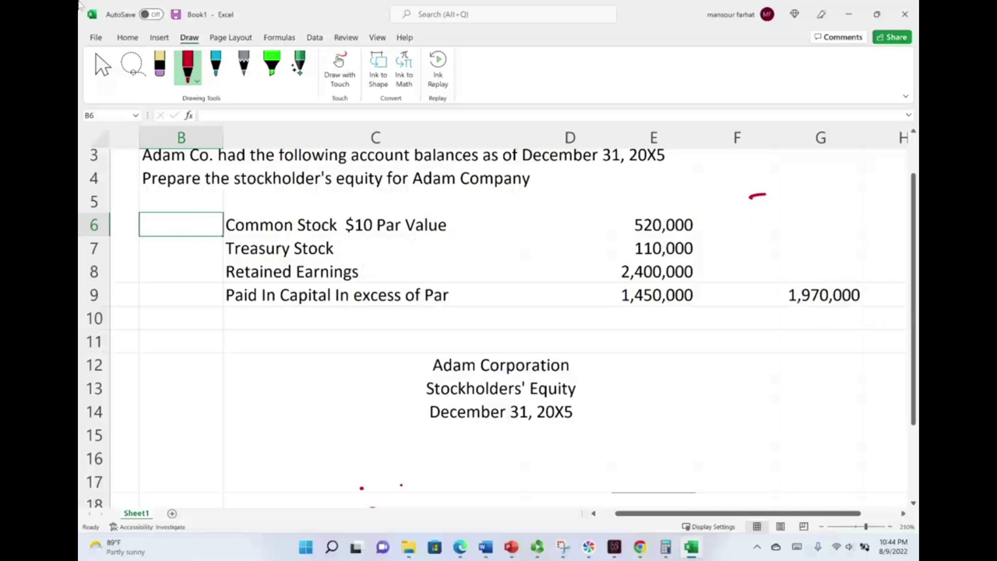
pyautogui.scroll(-1, 345, 438)
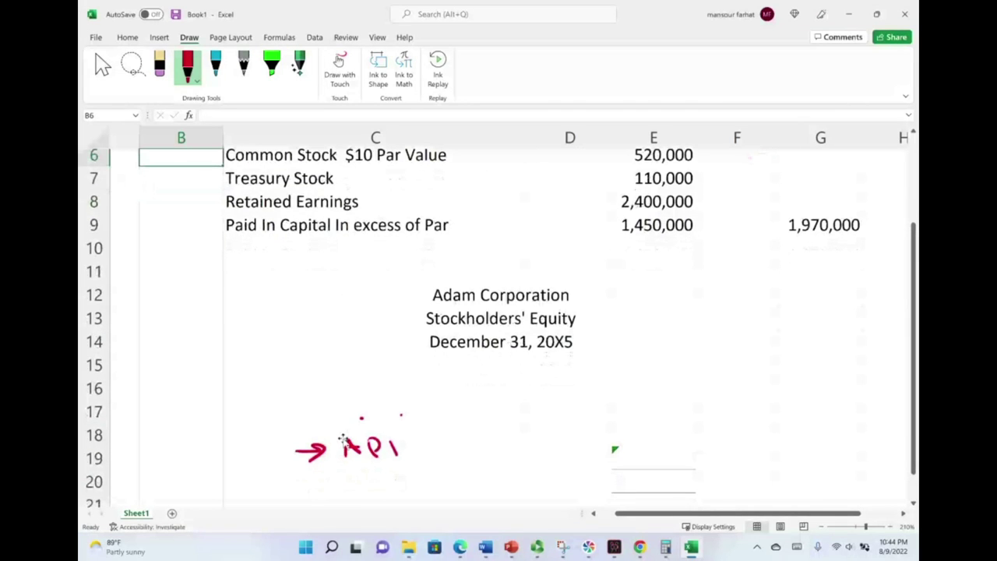
pyautogui.click(345, 449)
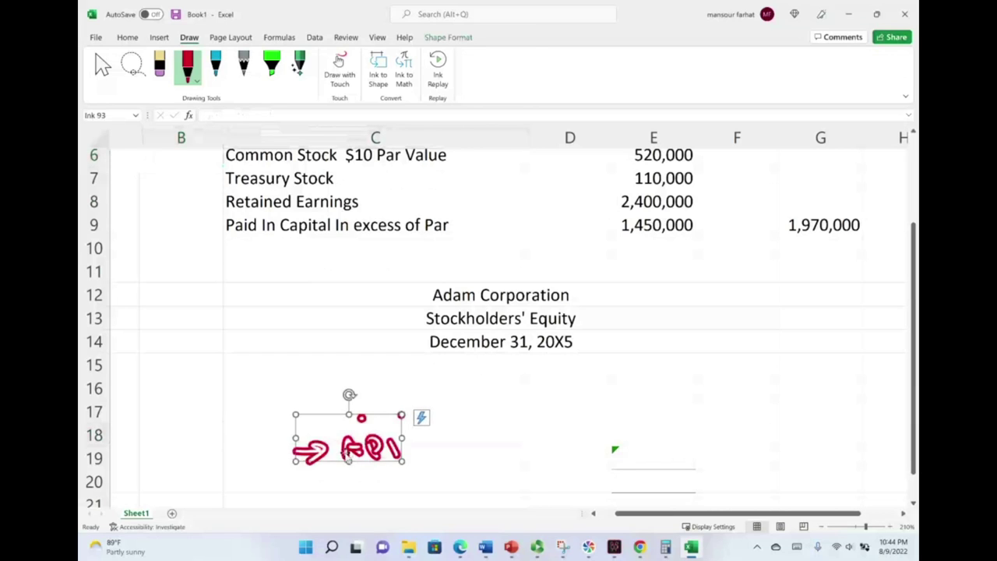
pyautogui.press('Delete')
# - Set the font color of cells C15:E17 to Automatic to reveal the Common Stock and Paid In Capital lines
pyautogui.moveTo(300, 373)
pyautogui.mouseDown()
pyautogui.moveTo(375, 415)
pyautogui.moveTo(652, 405)
pyautogui.mouseUp()
pyautogui.rightClick(652, 406)
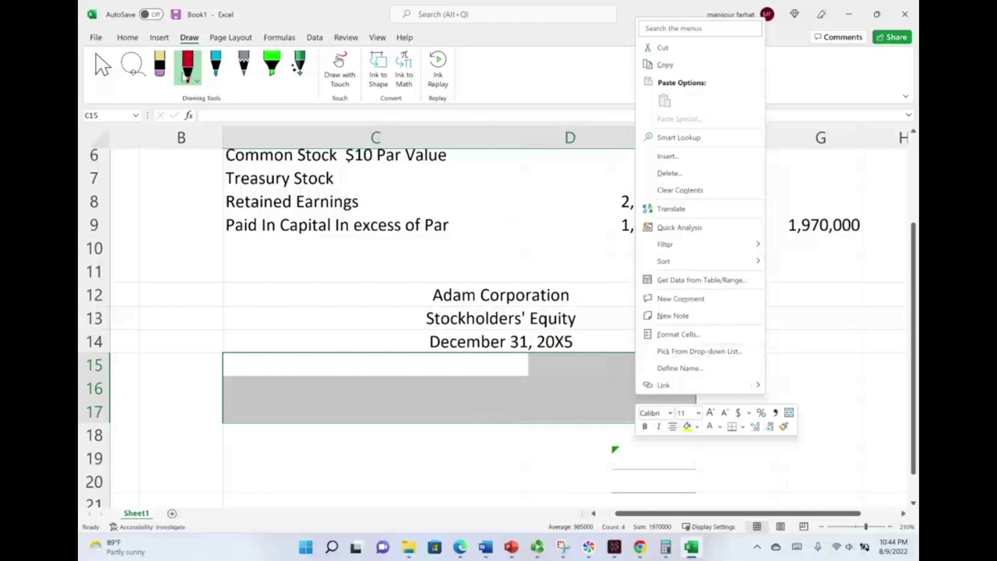
pyautogui.click(129, 42)
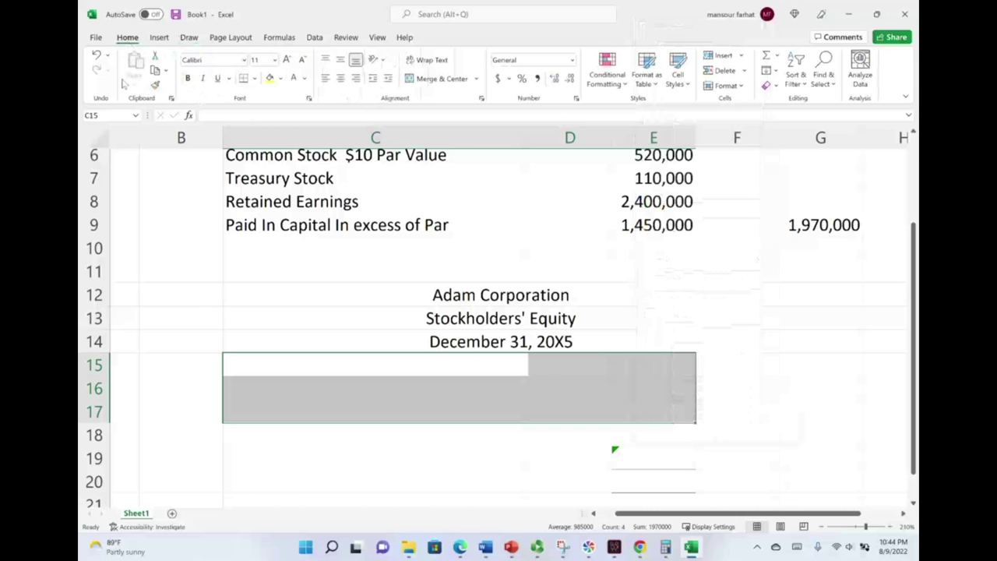
pyautogui.click(305, 78)
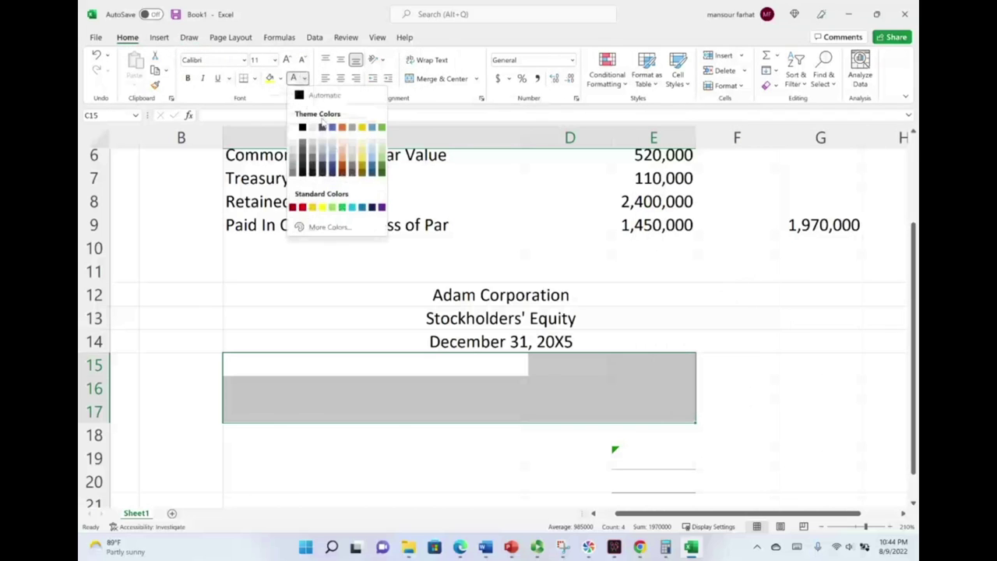
pyautogui.click(308, 96)
pyautogui.click(707, 413)
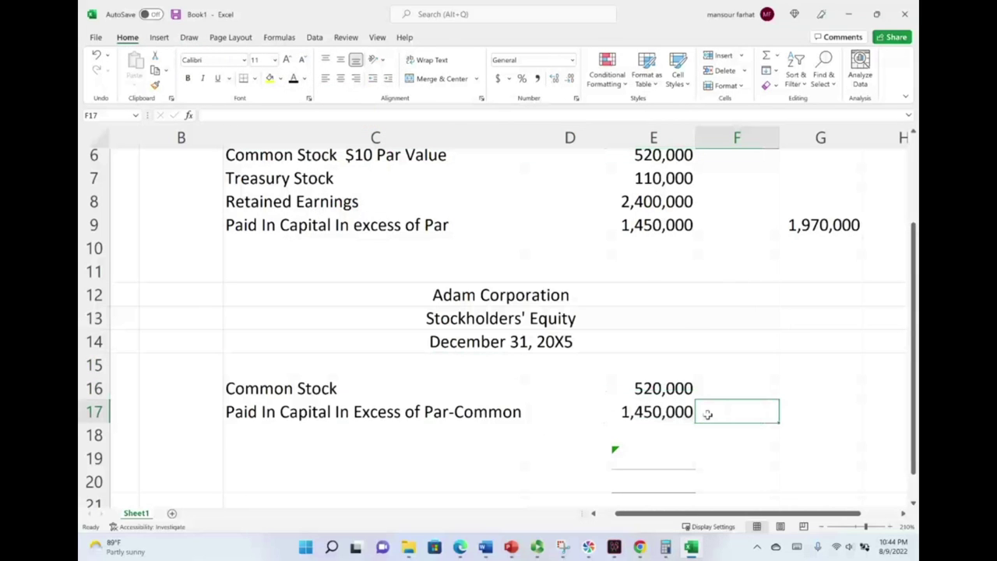
# - Circle the 520,000 and 1,450,000 amounts in red ink in both the account balances and the statement
pyautogui.moveTo(682, 376)
pyautogui.mouseDown()
pyautogui.moveTo(713, 389)
pyautogui.moveTo(667, 375)
pyautogui.mouseUp()
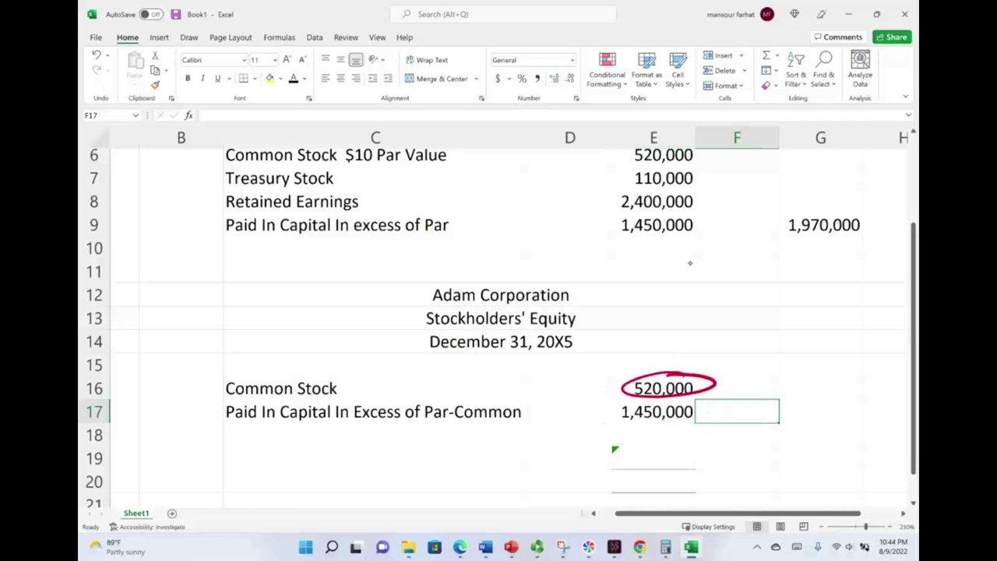
pyautogui.click(912, 133)
pyautogui.moveTo(663, 155)
pyautogui.mouseDown()
pyautogui.moveTo(690, 167)
pyautogui.moveTo(667, 151)
pyautogui.mouseUp()
pyautogui.moveTo(657, 222)
pyautogui.mouseDown()
pyautogui.moveTo(606, 235)
pyautogui.moveTo(612, 248)
pyautogui.mouseUp()
pyautogui.moveTo(662, 401)
pyautogui.mouseDown()
pyautogui.moveTo(678, 440)
pyautogui.moveTo(717, 400)
pyautogui.mouseUp()
# - Apply the black font color to the subtotal in E18 and erase the red circles around the statement amounts
pyautogui.click(670, 445)
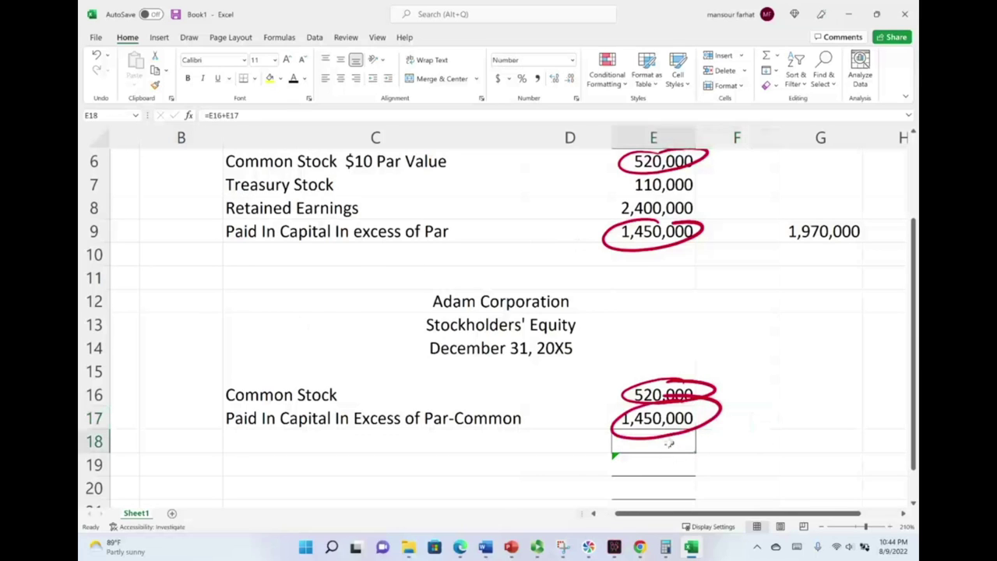
pyautogui.click(293, 81)
pyautogui.click(789, 374)
pyautogui.moveTo(737, 389)
pyautogui.mouseDown()
pyautogui.moveTo(711, 407)
pyautogui.moveTo(705, 384)
pyautogui.mouseUp()
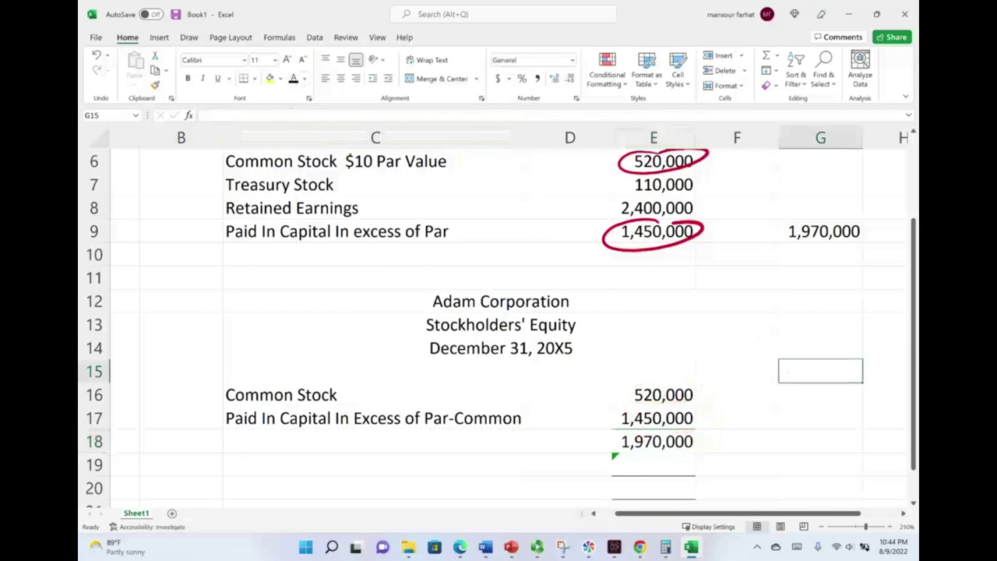
# - Apply the black font color to C18 and to the Retained Earnings label and amount in C19 and E19
pyautogui.click(337, 437)
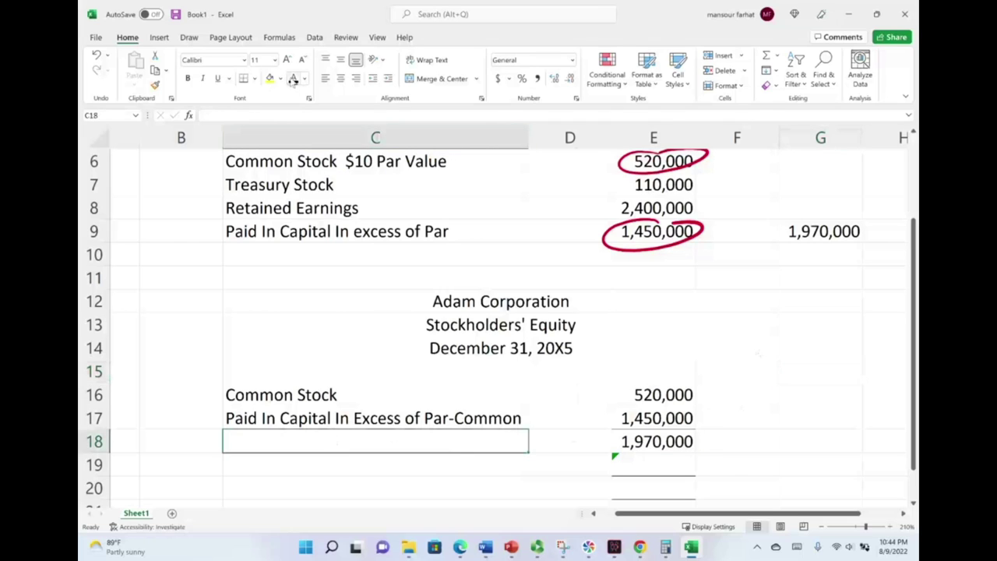
pyautogui.click(359, 466)
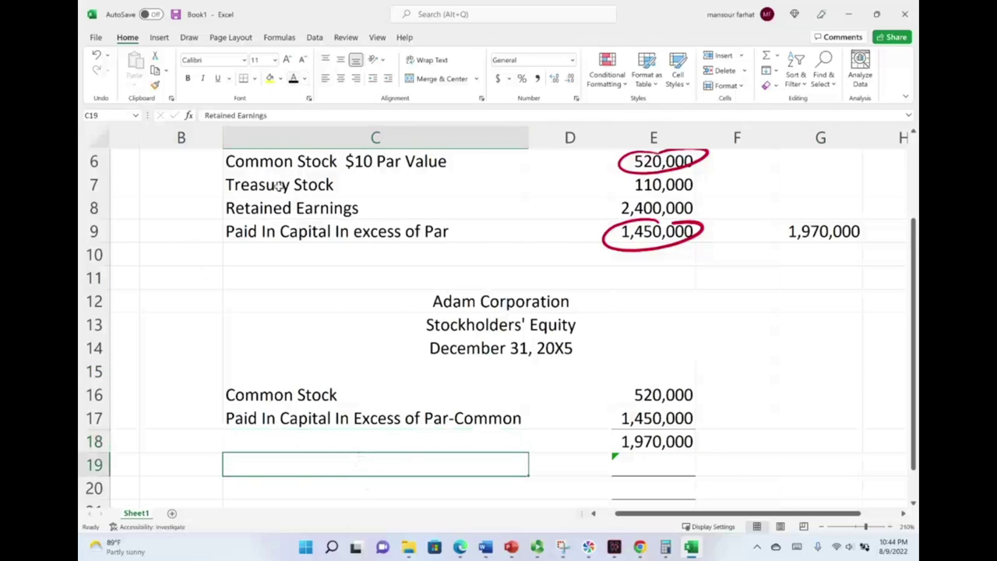
pyautogui.click(680, 464)
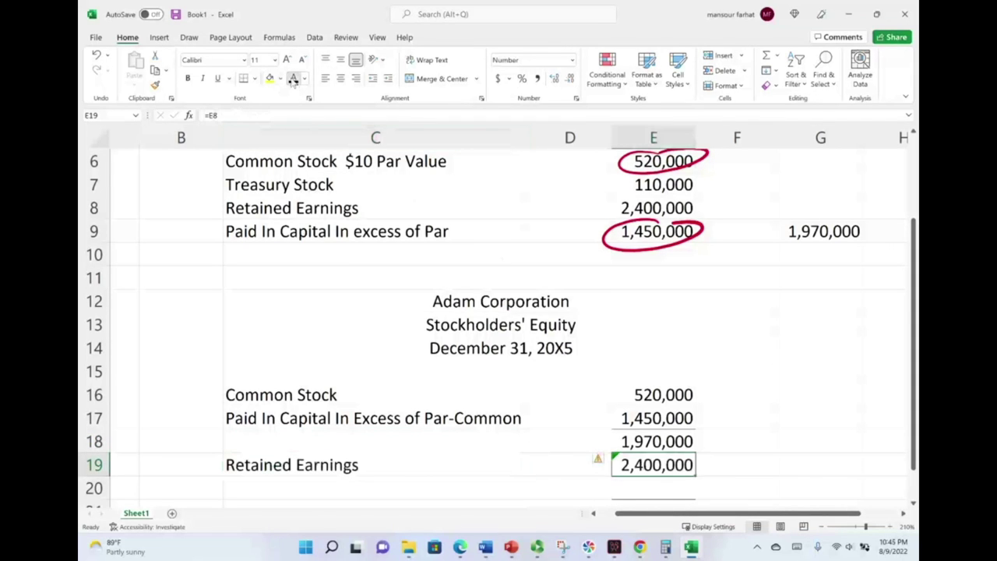
# - Bracket the common stock and paid-in capital amounts as circled 1 and the retained earnings amount as circled 2
pyautogui.moveTo(691, 380); pyautogui.dragTo(696, 429)
pyautogui.moveTo(730, 399)
pyautogui.mouseDown()
pyautogui.moveTo(738, 414)
pyautogui.moveTo(755, 384)
pyautogui.mouseUp()
pyautogui.moveTo(704, 452)
pyautogui.mouseDown()
pyautogui.moveTo(715, 456)
pyautogui.moveTo(702, 477)
pyautogui.mouseUp()
pyautogui.moveTo(733, 456)
pyautogui.mouseDown()
pyautogui.moveTo(749, 472)
pyautogui.moveTo(752, 449)
pyautogui.mouseUp()
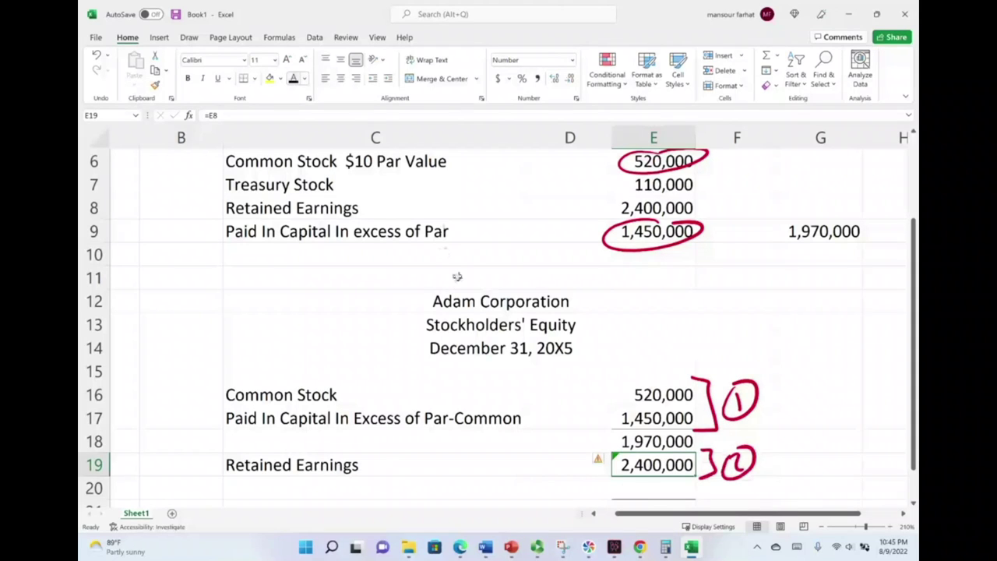
# - Bracket the statement's Common Stock and Paid In Capital labels, mark the Retained Earnings label in red ink, and remove both marks
pyautogui.scroll(-1, 637, 475)
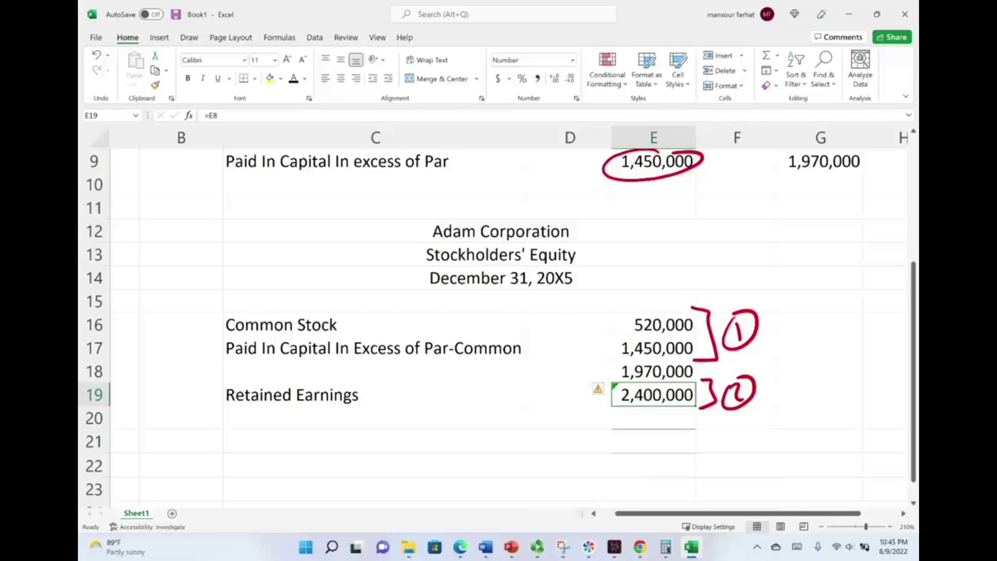
pyautogui.moveTo(237, 306); pyautogui.dragTo(233, 356)
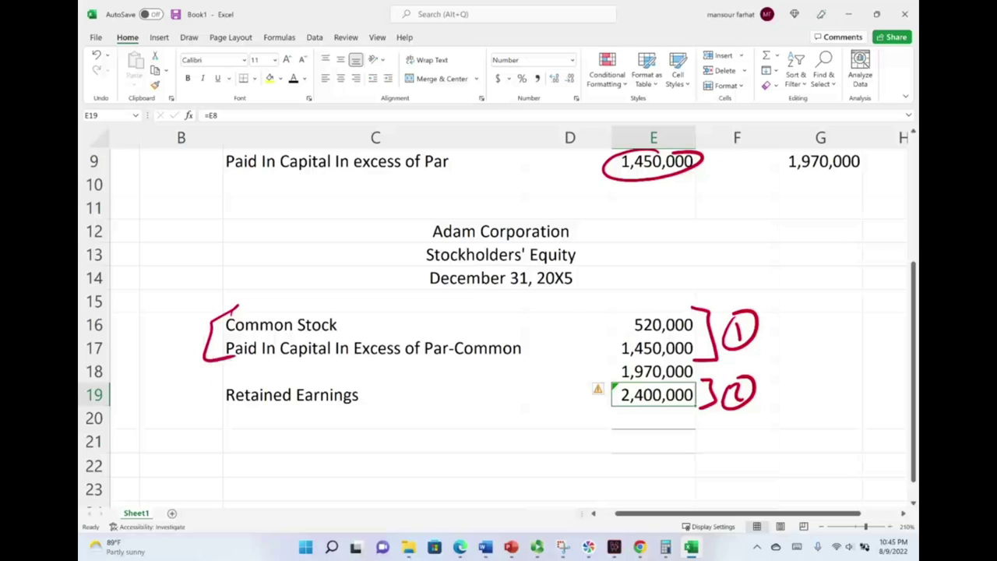
pyautogui.moveTo(234, 378)
pyautogui.mouseDown()
pyautogui.moveTo(218, 394)
pyautogui.moveTo(246, 399)
pyautogui.mouseUp()
pyautogui.hotkey('ctrl', 'z')
pyautogui.hotkey('ctrl', 'z')
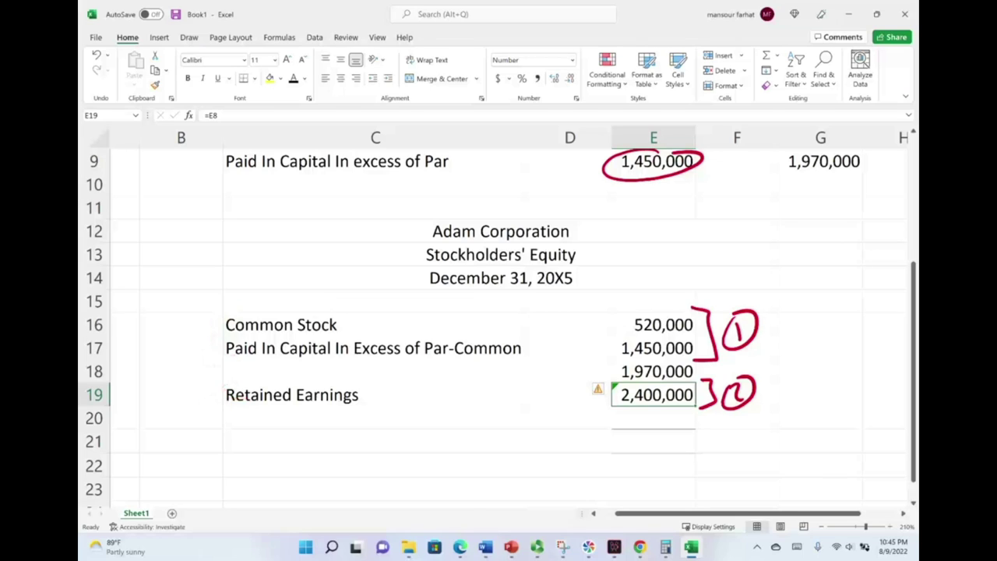
# - Apply the black font color to cells C20:E20 to reveal the subtotal below Retained Earnings
pyautogui.moveTo(229, 418); pyautogui.dragTo(655, 421)
pyautogui.rightClick(655, 420)
pyautogui.click(730, 453)
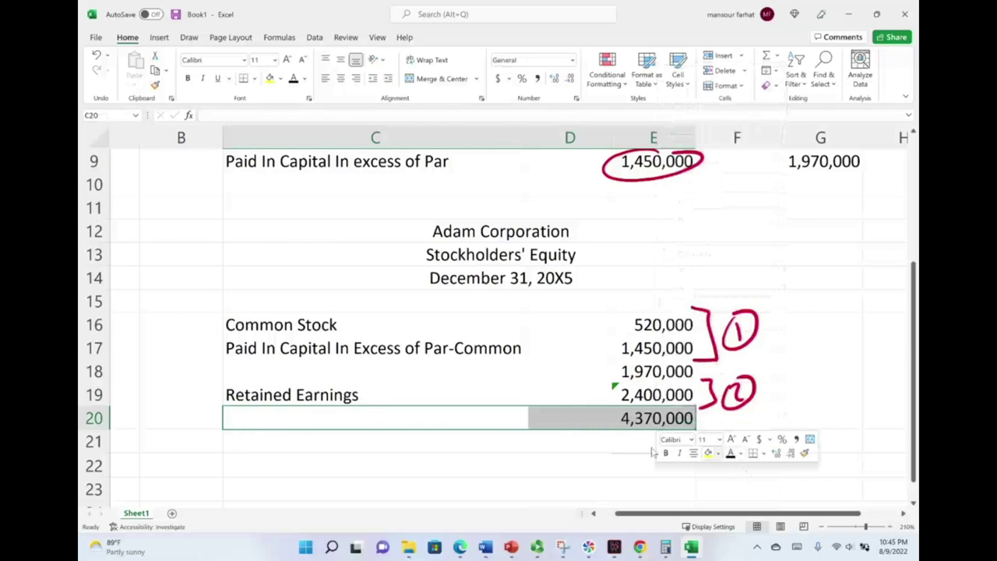
# - Apply the black font color to cells C21:E21 to reveal the Less: Treasury Stock line
pyautogui.click(296, 436)
pyautogui.moveTo(296, 441); pyautogui.dragTo(706, 439)
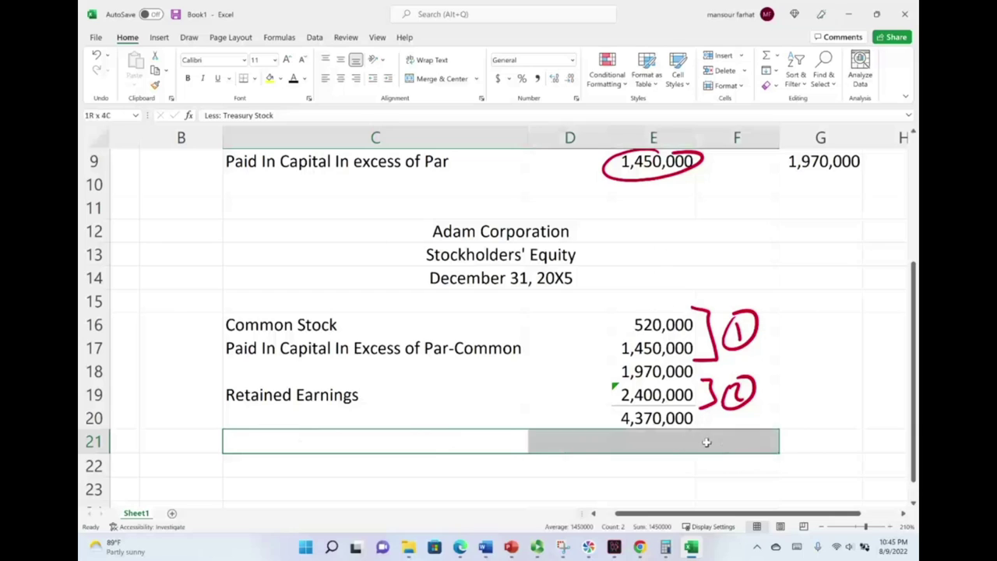
pyautogui.click(680, 442)
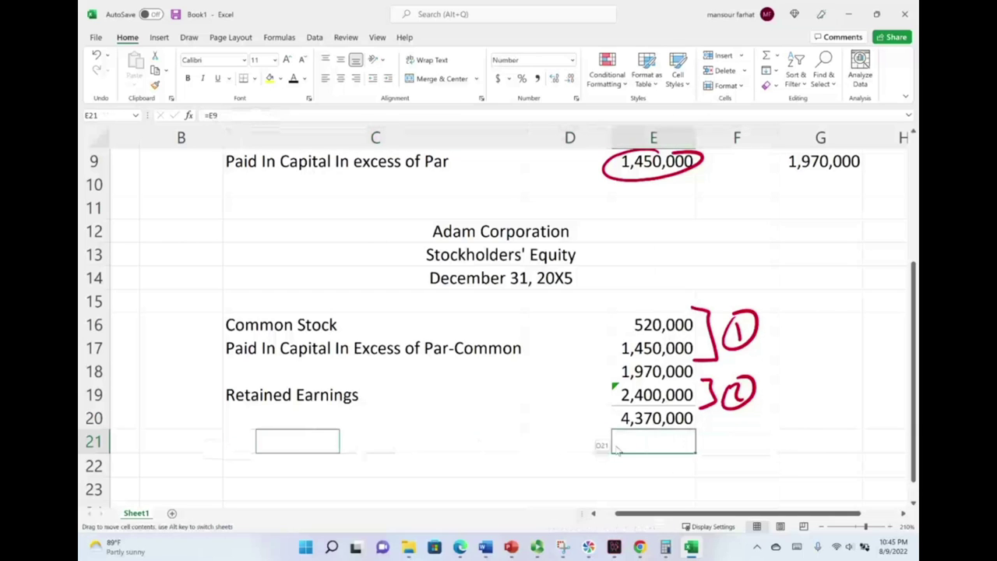
pyautogui.moveTo(387, 434); pyautogui.dragTo(670, 441)
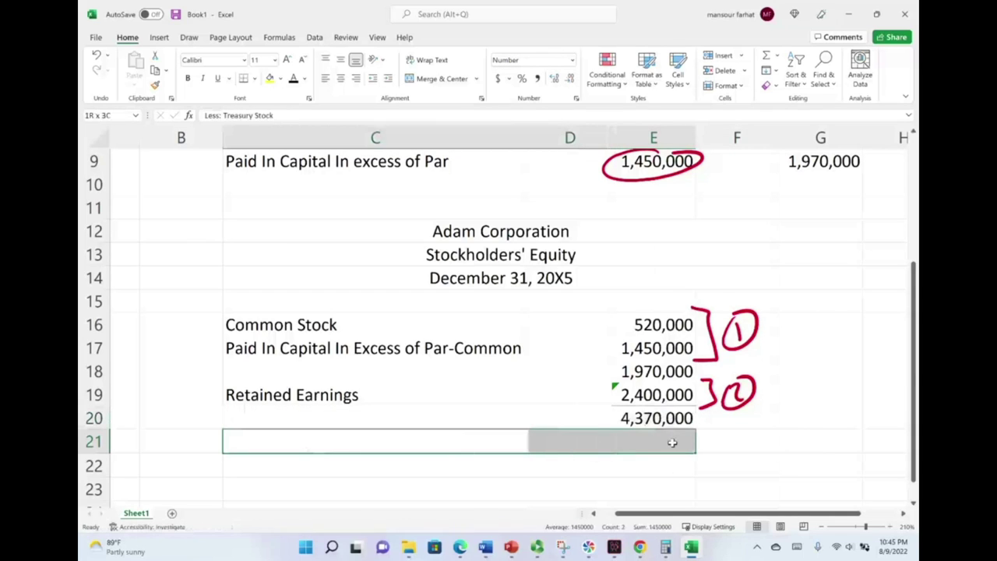
pyautogui.rightClick(697, 447)
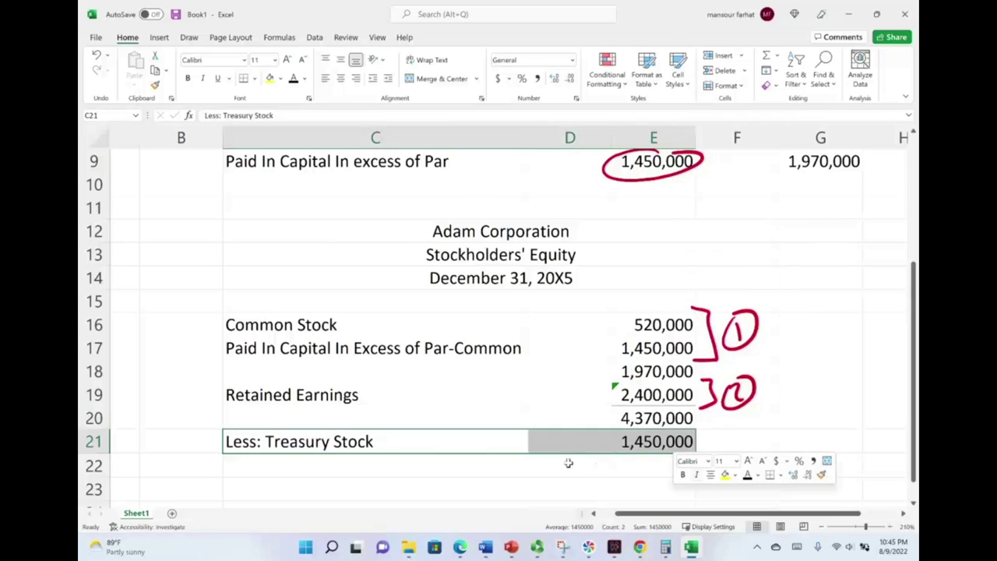
pyautogui.click(568, 463)
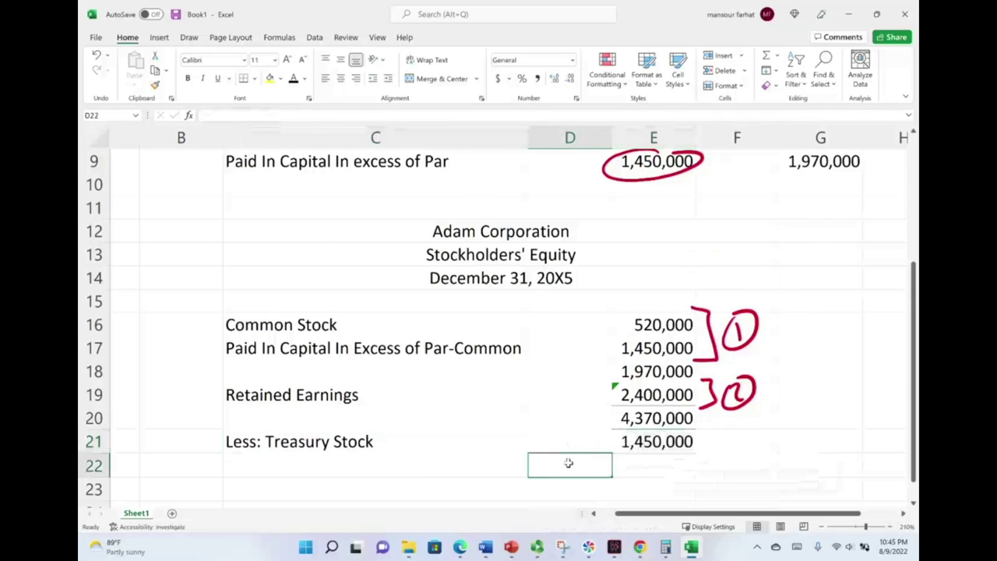
# - Circle the word "Less:" and draw red parentheses around the treasury stock amount
pyautogui.moveTo(242, 425)
pyautogui.mouseDown()
pyautogui.moveTo(222, 461)
pyautogui.moveTo(257, 427)
pyautogui.moveTo(228, 428)
pyautogui.mouseUp()
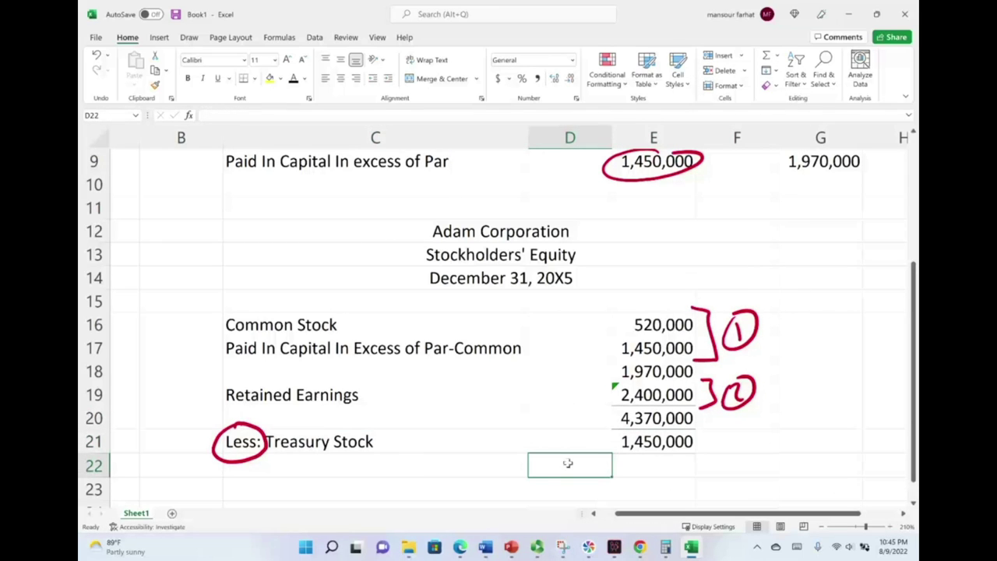
pyautogui.moveTo(621, 433); pyautogui.dragTo(615, 455)
pyautogui.moveTo(693, 433); pyautogui.dragTo(696, 454)
# - Apply the black font color to the Total Stockholders' Equity label in C22 and its amount in E22
pyautogui.click(306, 465)
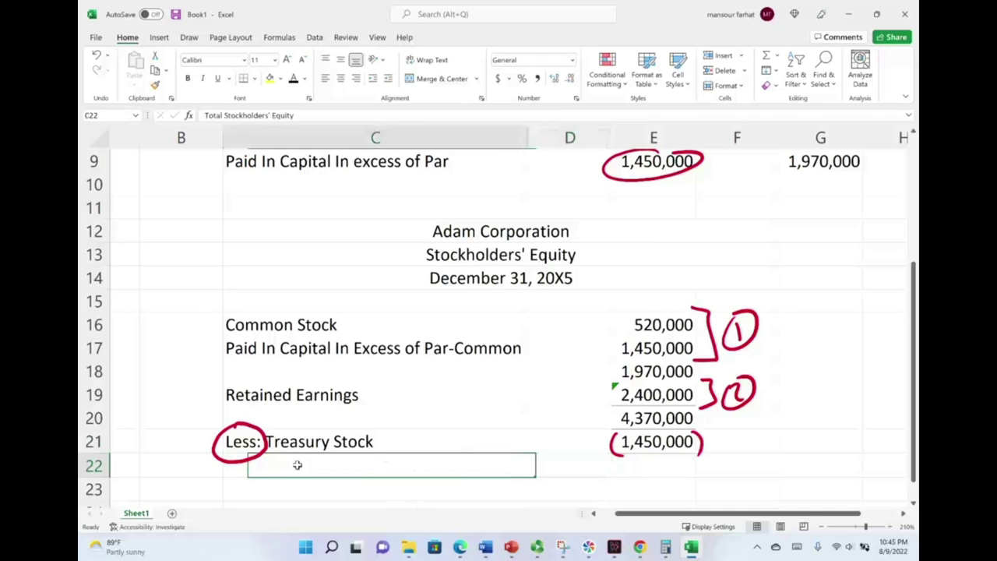
pyautogui.click(647, 470)
pyautogui.click(294, 79)
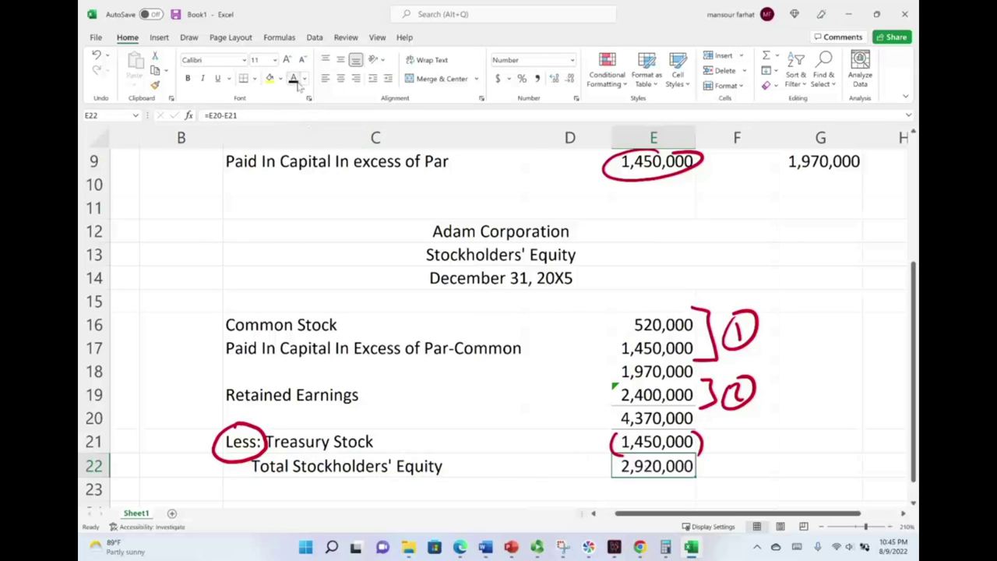
# - Erase the brackets, circled numbers and parentheses beside the statement amounts and double-underline the total stockholders' equity amount
pyautogui.moveTo(712, 383); pyautogui.dragTo(698, 441)
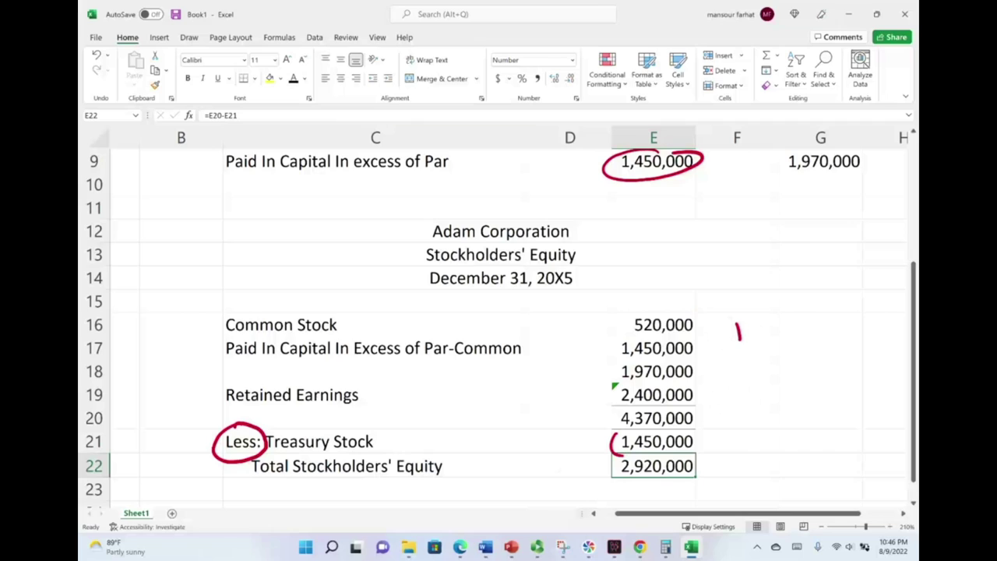
pyautogui.moveTo(613, 481); pyautogui.dragTo(706, 488)
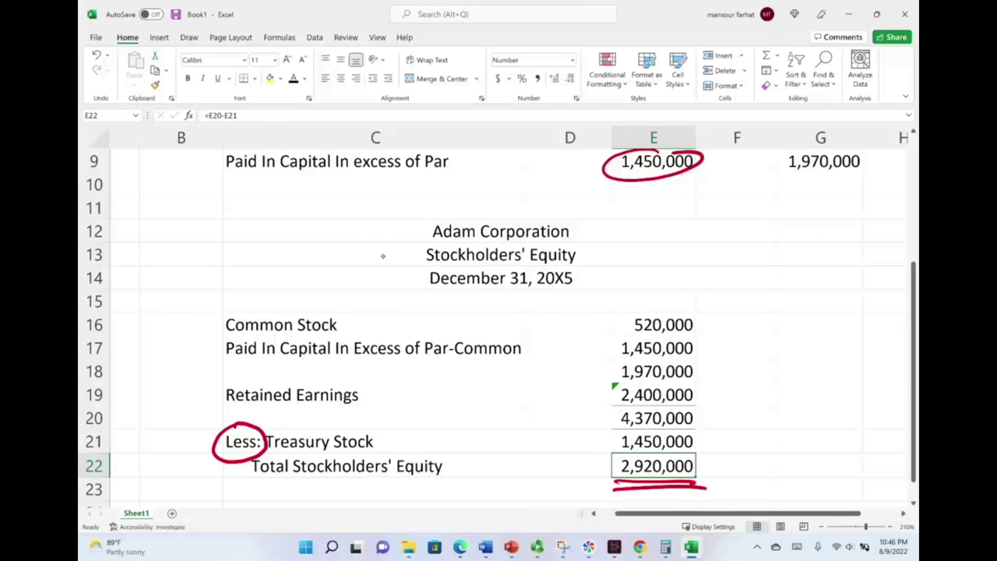
# - Draw red arrows to the company name and statement title, and circle the December 31, 20X5 date
pyautogui.moveTo(386, 234); pyautogui.dragTo(418, 223)
pyautogui.moveTo(368, 258)
pyautogui.mouseDown()
pyautogui.moveTo(405, 251)
pyautogui.moveTo(394, 265)
pyautogui.moveTo(446, 297)
pyautogui.moveTo(499, 266)
pyautogui.moveTo(409, 273)
pyautogui.mouseUp()
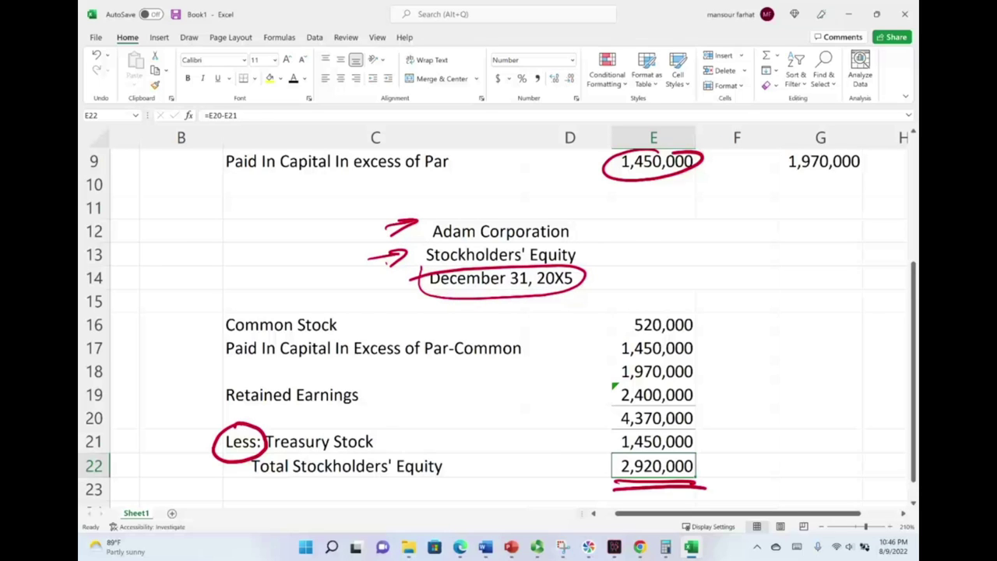
# - Redraw the brackets labelled circled 1 for contributed capital and circled 2 for retained earnings, and put parentheses around the treasury stock amount
pyautogui.moveTo(696, 312)
pyautogui.mouseDown()
pyautogui.moveTo(710, 321)
pyautogui.moveTo(690, 357)
pyautogui.mouseUp()
pyautogui.moveTo(735, 326); pyautogui.dragTo(731, 347)
pyautogui.moveTo(742, 327)
pyautogui.mouseDown()
pyautogui.moveTo(750, 338)
pyautogui.moveTo(724, 342)
pyautogui.mouseUp()
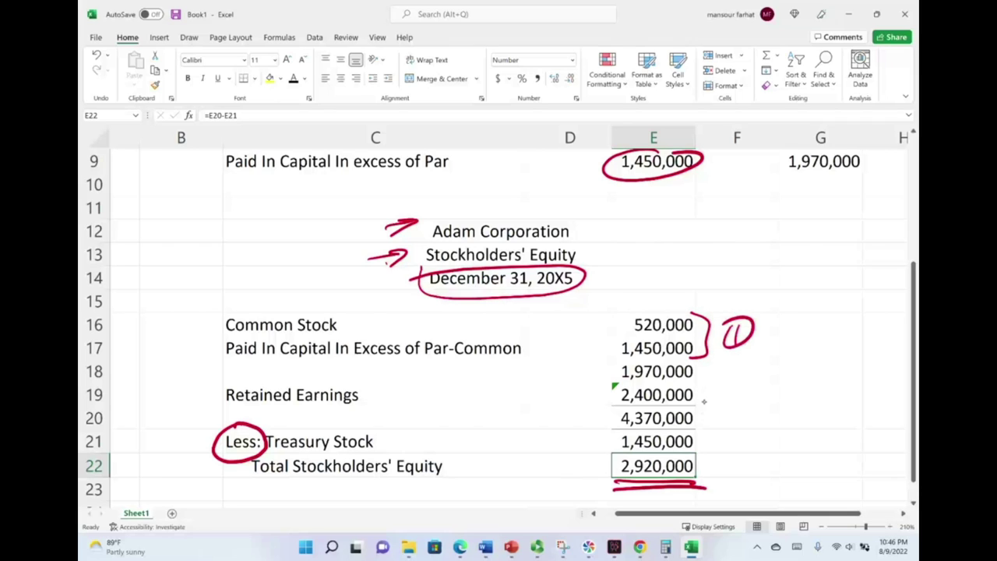
pyautogui.moveTo(695, 382)
pyautogui.mouseDown()
pyautogui.moveTo(707, 396)
pyautogui.moveTo(692, 405)
pyautogui.mouseUp()
pyautogui.moveTo(724, 386)
pyautogui.mouseDown()
pyautogui.moveTo(738, 402)
pyautogui.moveTo(748, 380)
pyautogui.mouseUp()
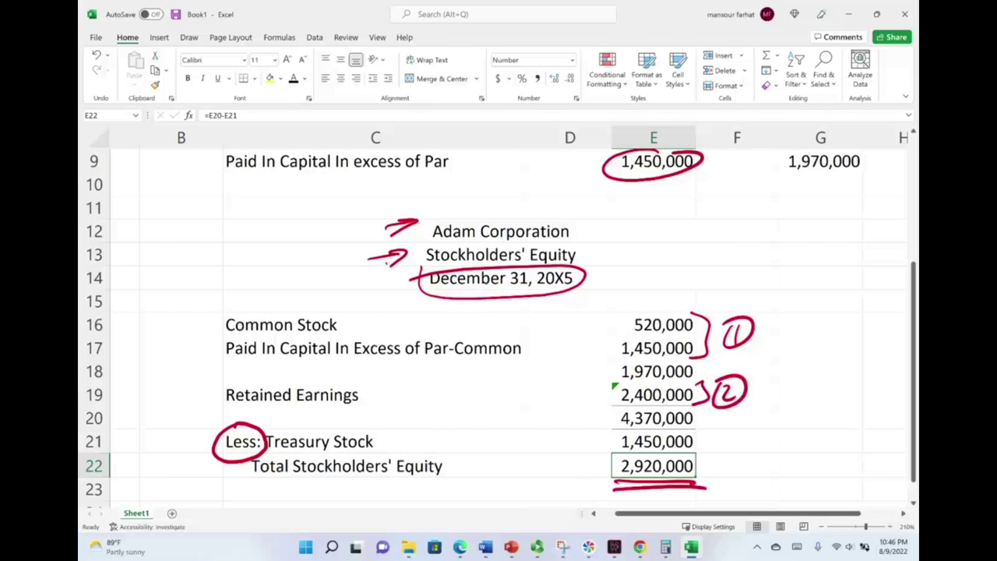
pyautogui.moveTo(698, 430); pyautogui.dragTo(702, 456)
pyautogui.moveTo(620, 430); pyautogui.dragTo(619, 458)
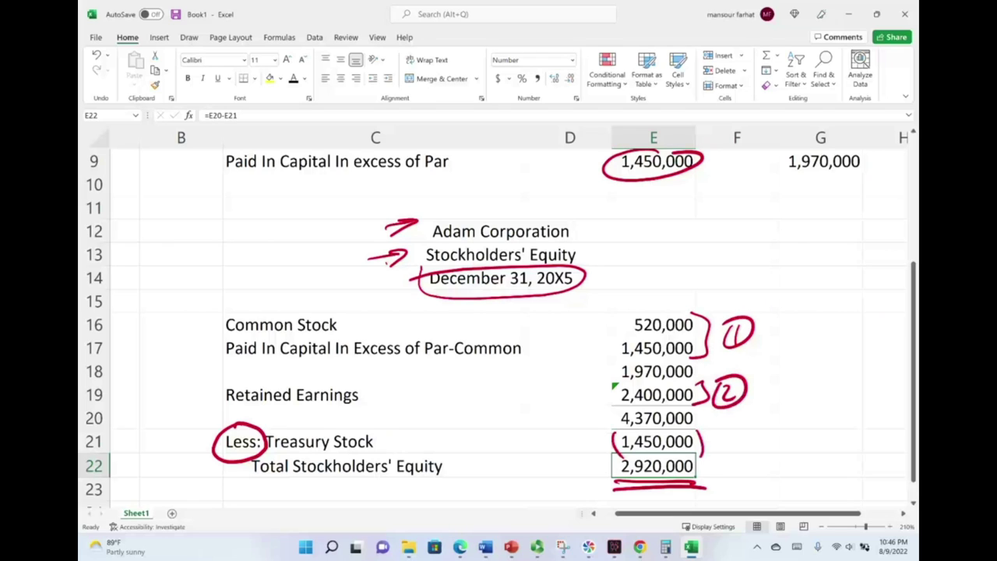